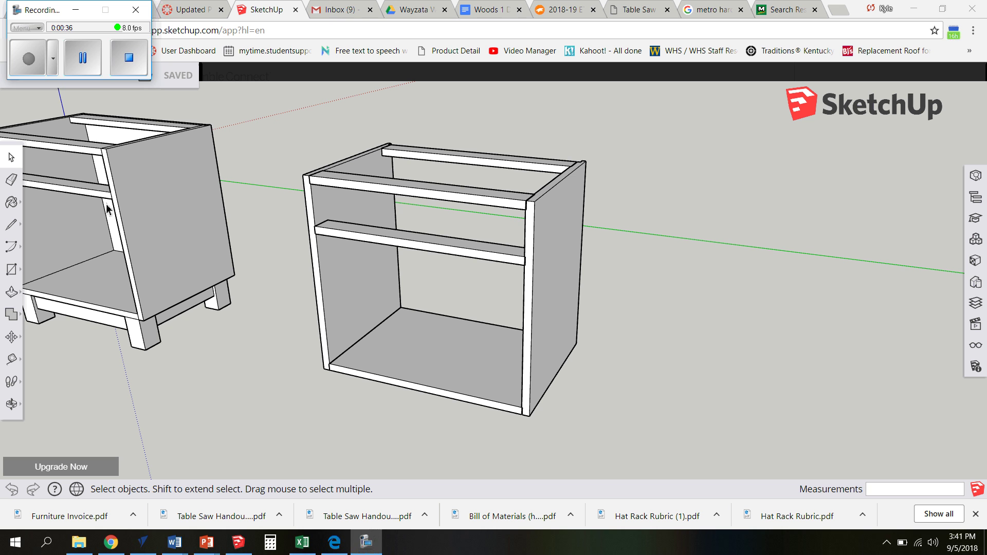
Add a 1' 3" depth dimension along the left side of the case with the Dimension tool.
left_click(11, 359)
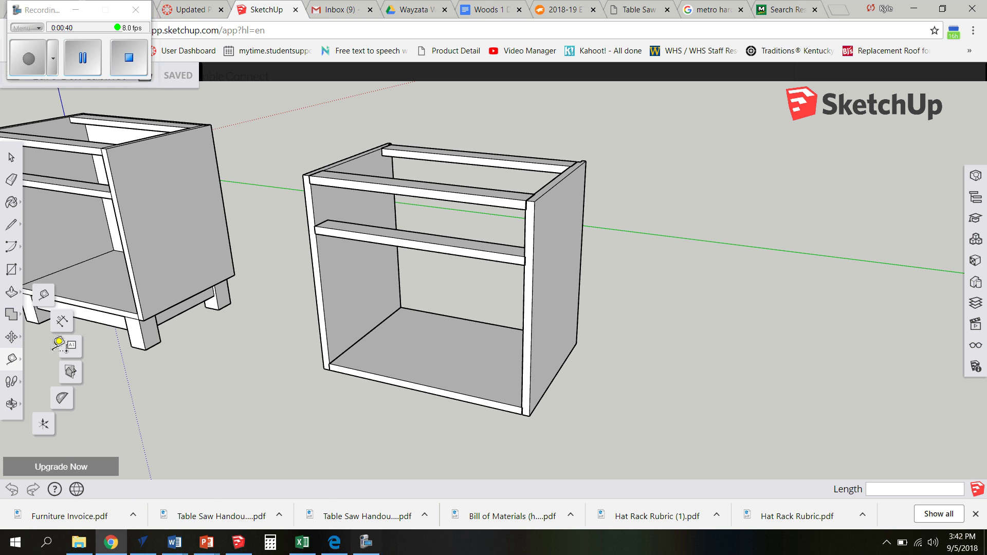
left_click(62, 323)
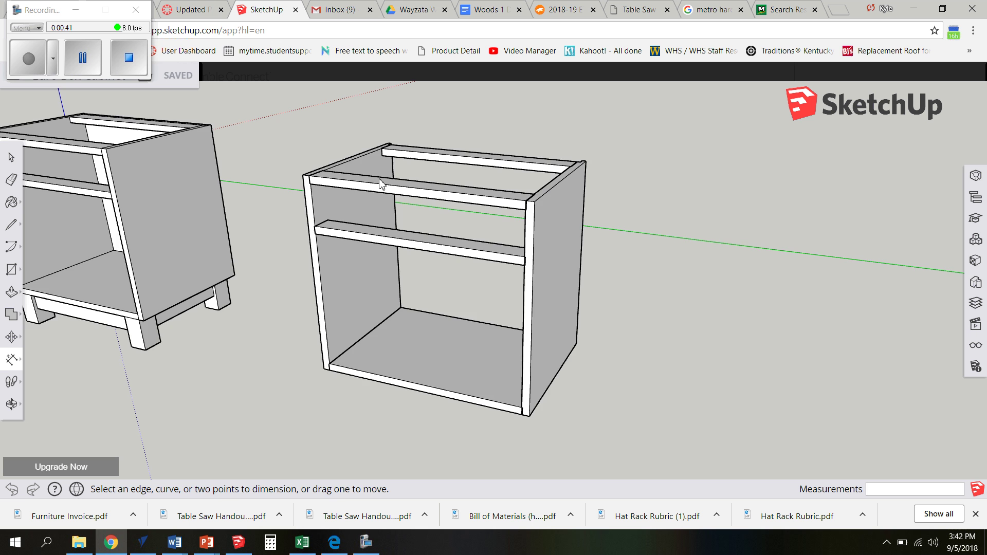
middle_click_drag(382, 184, 379, 129)
scroll(357, 153, "up", 3)
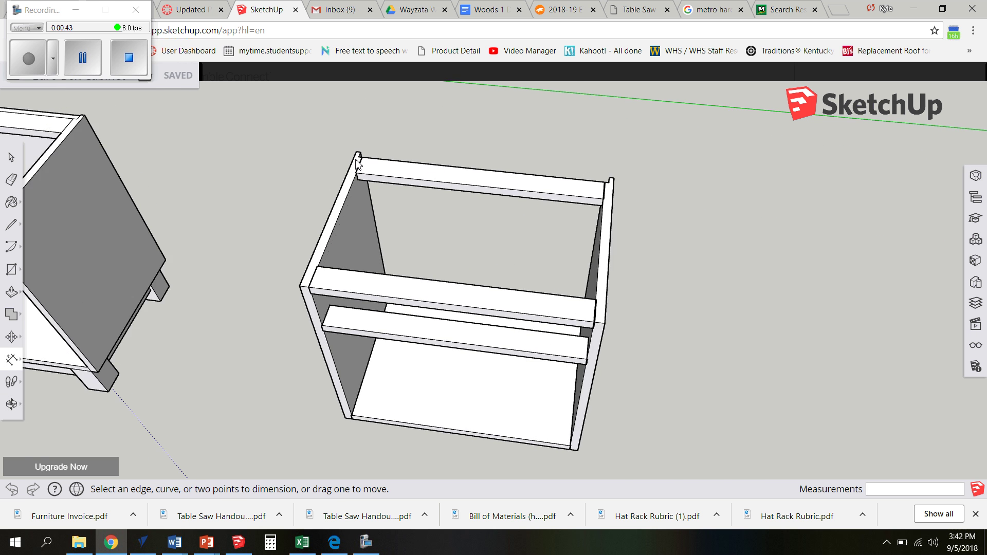
left_click(357, 149)
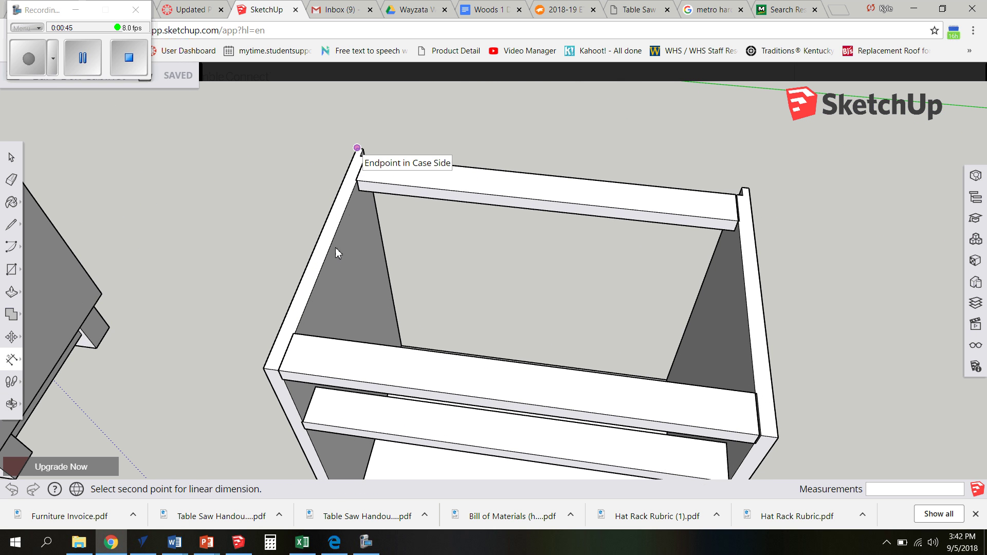
left_click(263, 368)
left_click(218, 358)
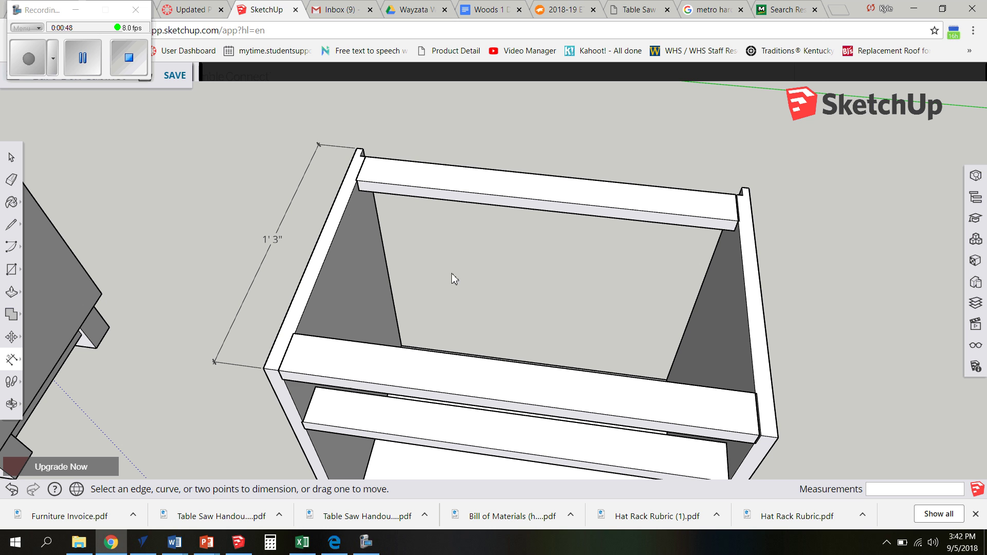
Dimension the overall case width across the top, reading 1' 10 1/16".
left_click(264, 368)
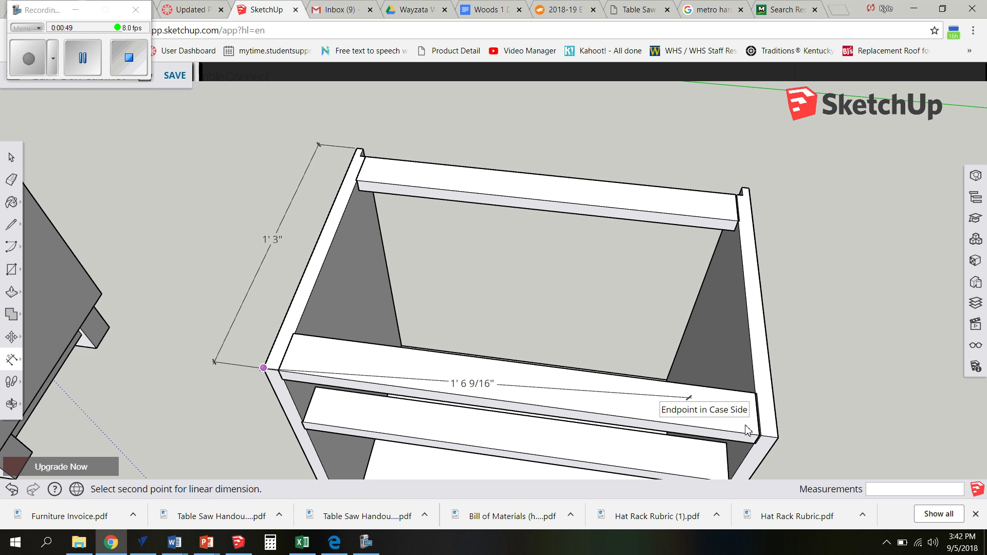
left_click(778, 437)
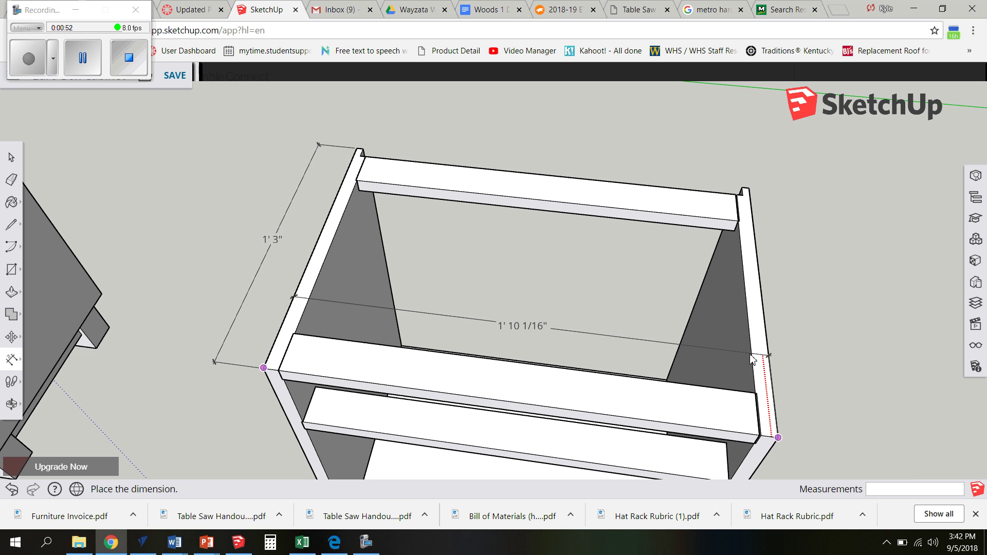
left_click(738, 265)
key("o")
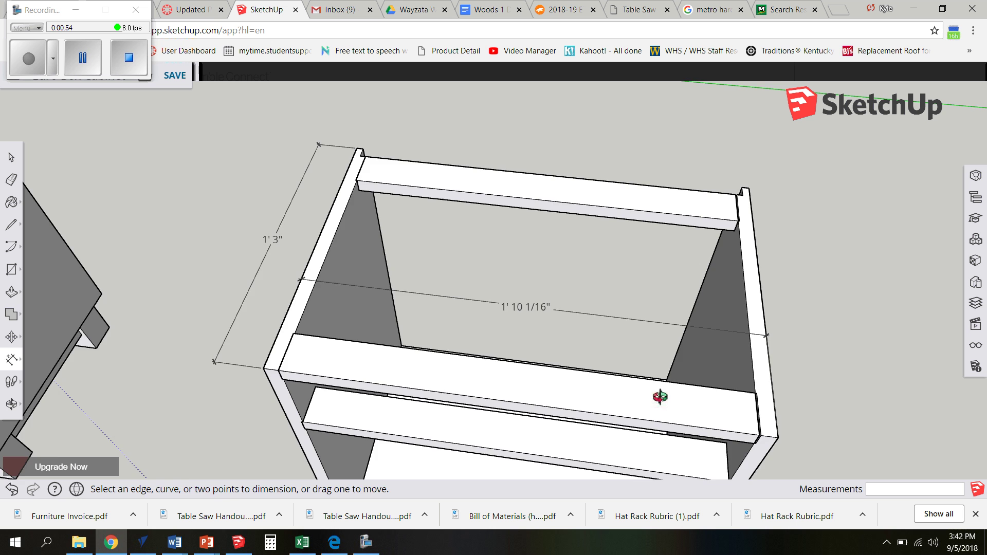
left_click_drag(657, 396, 639, 335)
scroll(761, 365, "up", 6)
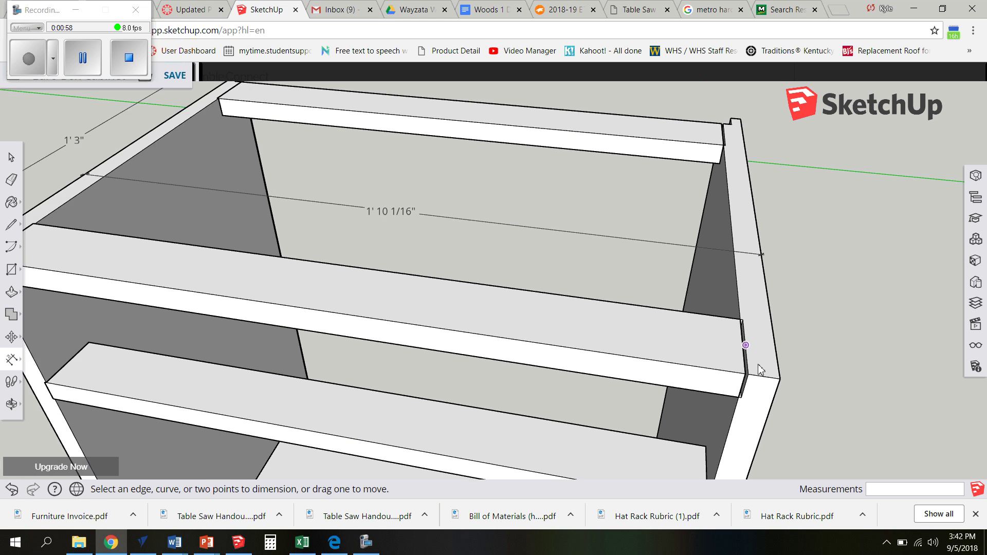
middle_click_drag(761, 365, 733, 341)
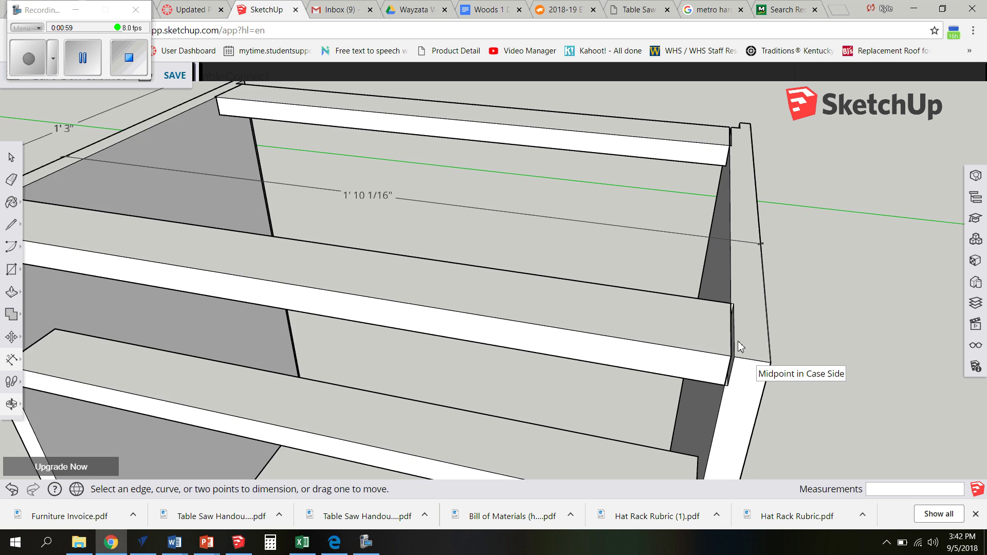
scroll(731, 354, "up", 2)
scroll(730, 354, "down", 1)
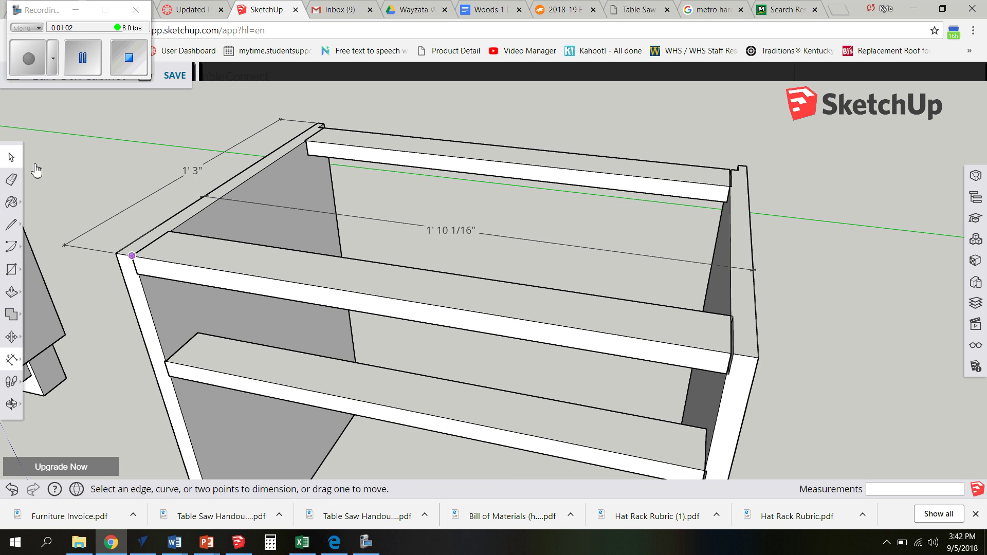
Move the right case side flush with the rail's end so the width reads 1' 10".
key("space")
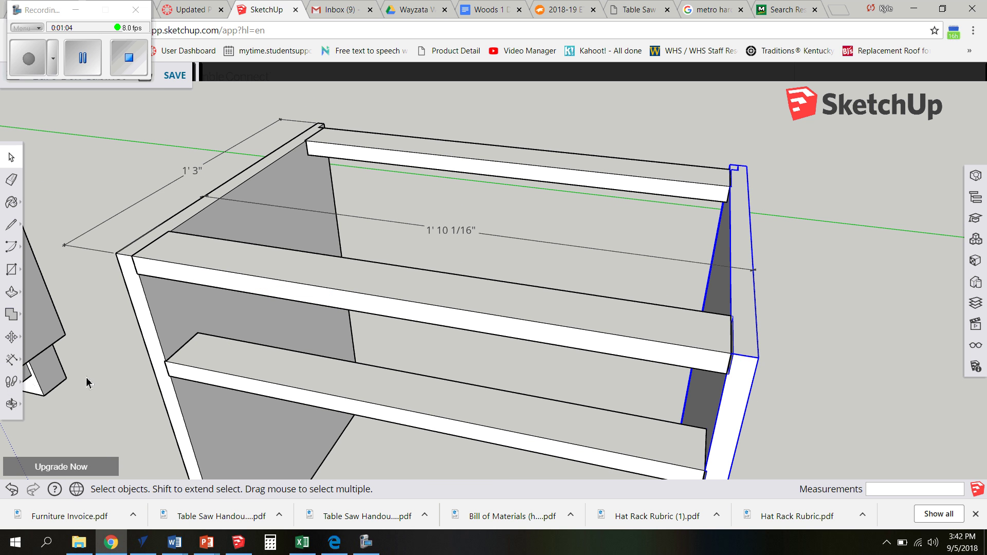
left_click(14, 341)
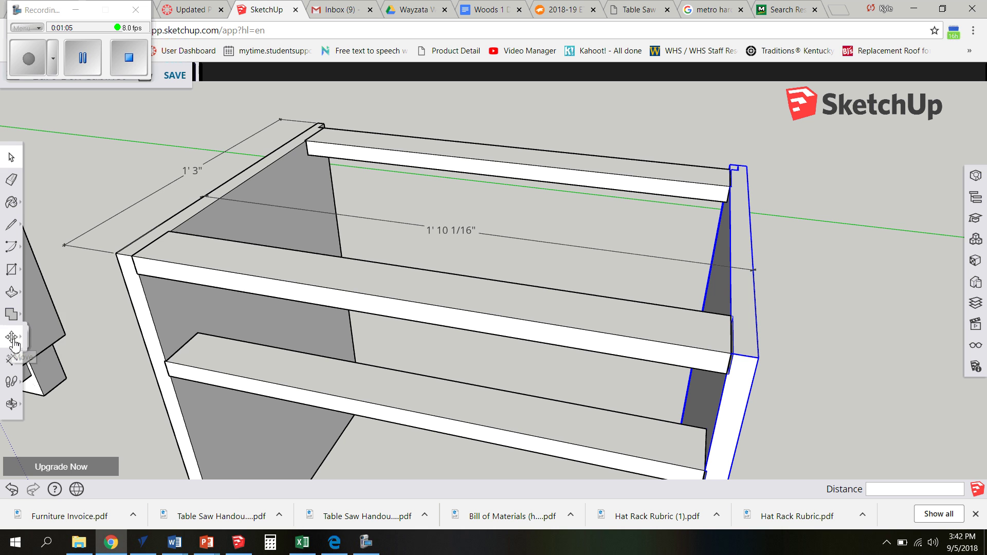
scroll(751, 398, "up", 2)
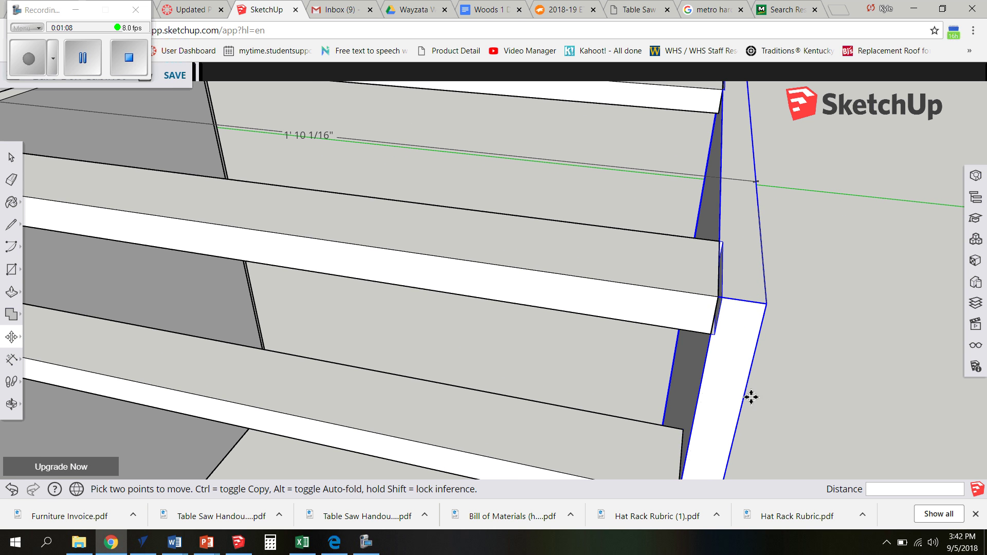
left_click(721, 297)
scroll(717, 297, "up", 3)
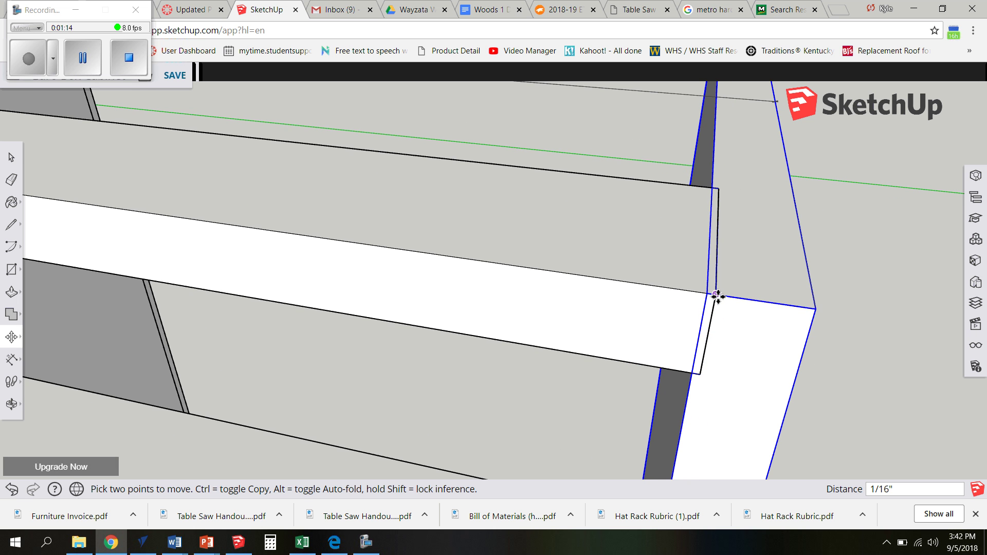
left_click(718, 297)
scroll(765, 352, "down", 5)
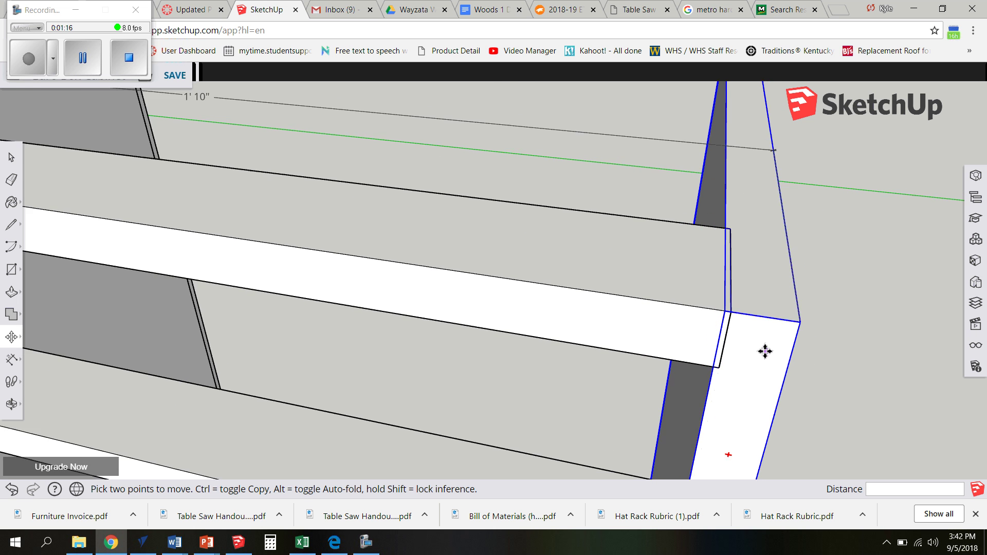
scroll(681, 333, "down", 5)
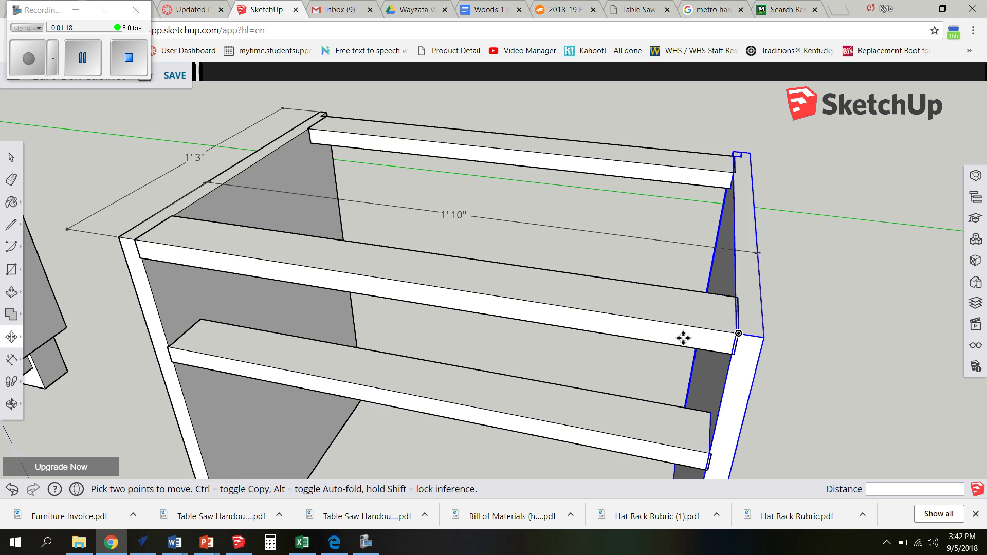
middle_click_drag(509, 315, 570, 340)
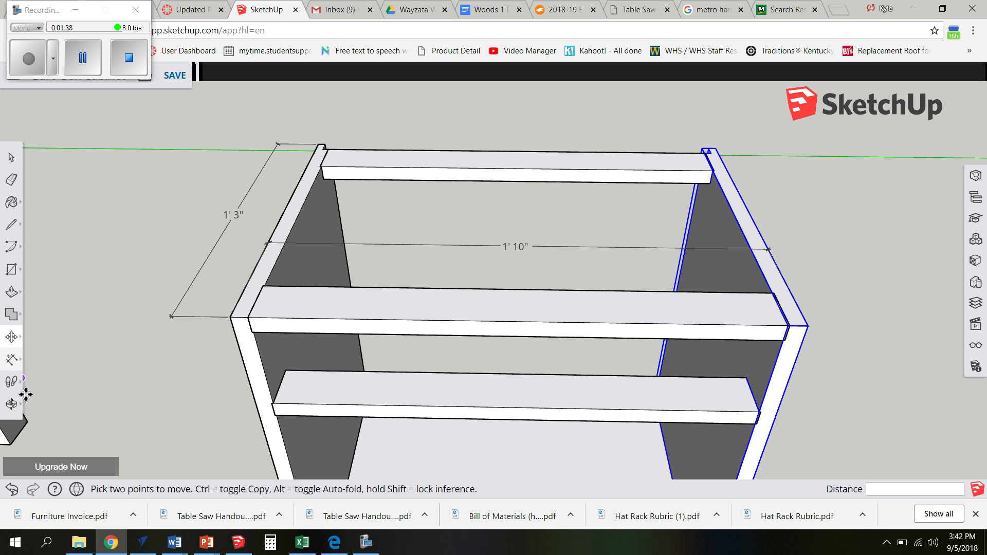
Draw a 15 by 22 rectangle in the open space beside the case.
left_click(12, 406)
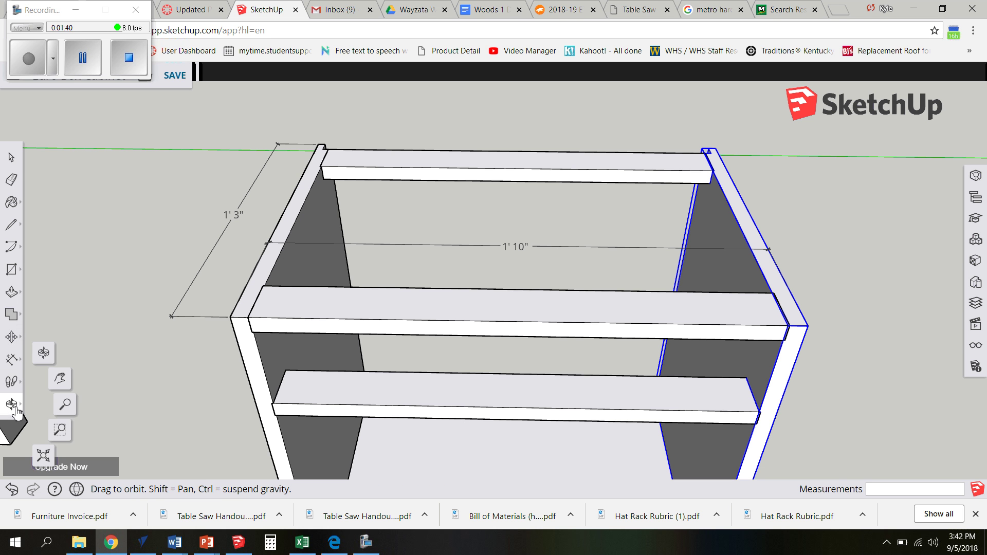
left_click(54, 383)
mouse_move(150, 326)
left_mouse_down()
mouse_move(337, 371)
mouse_move(141, 309)
left_mouse_up()
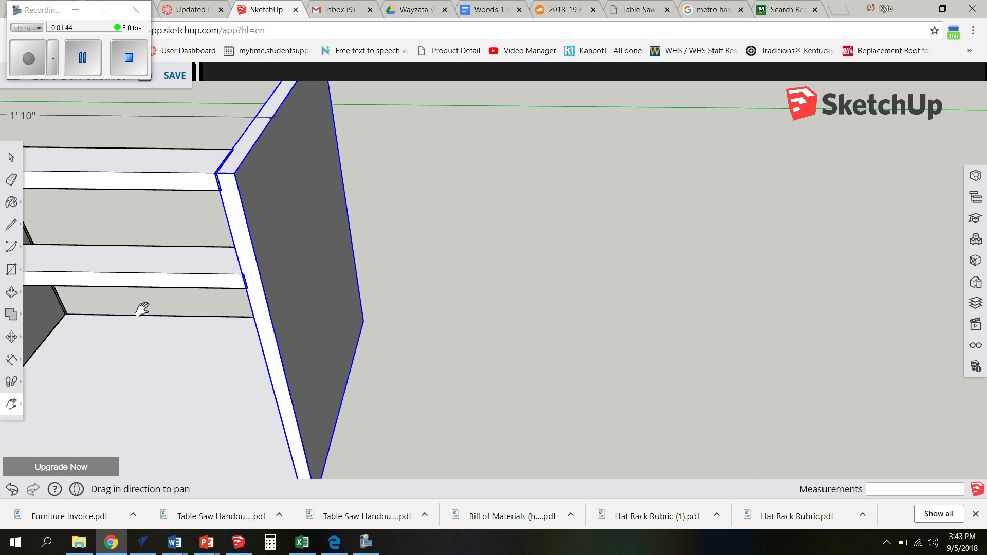
scroll(260, 340, "down", 5)
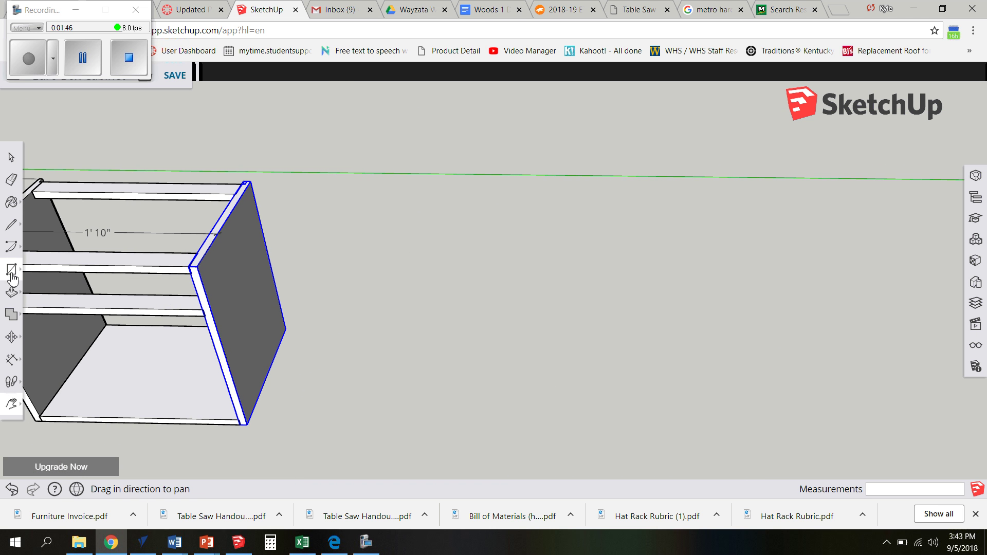
left_click(12, 272)
left_click(371, 320)
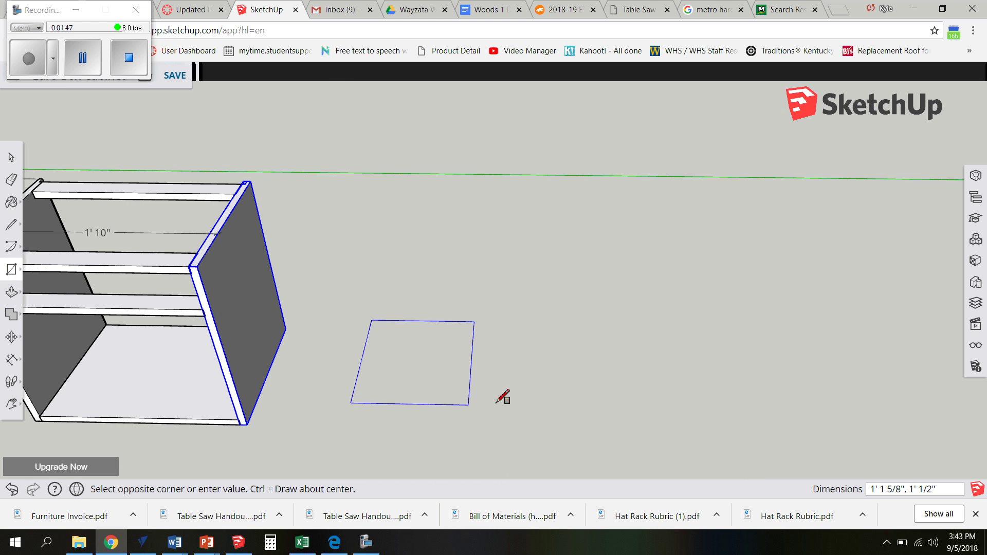
left_click(522, 393)
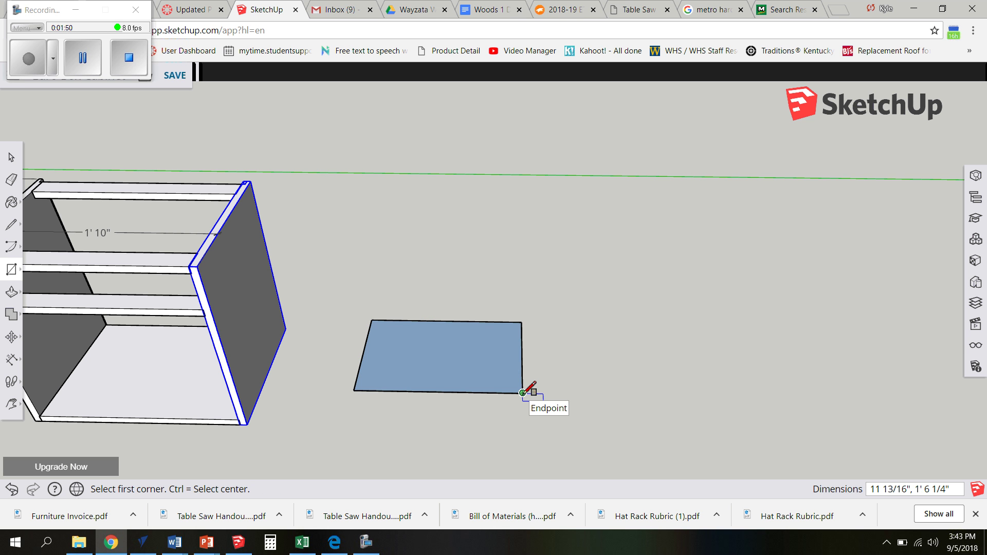
type("15,22")
key("Return")
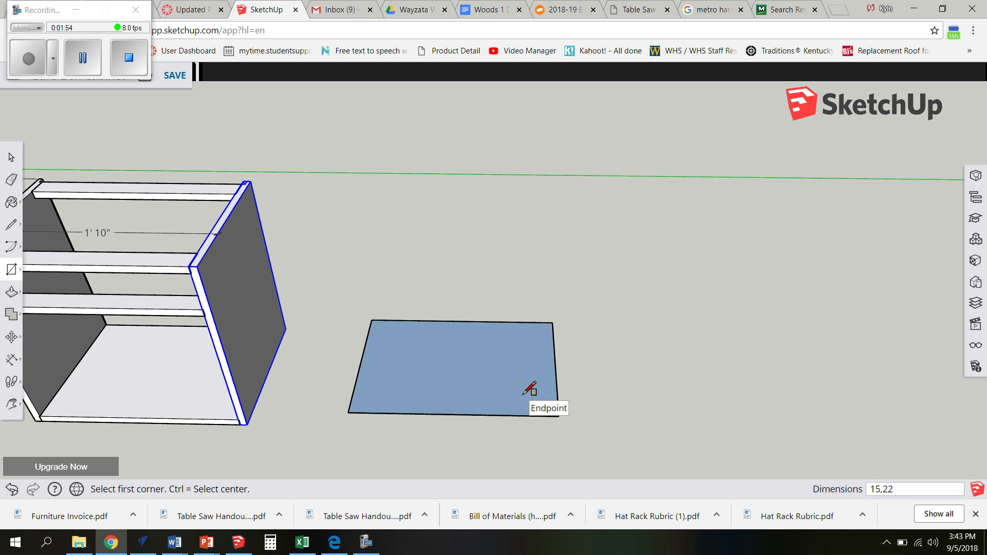
Push/Pull the rectangle up into a 13/16" thick board.
left_click(20, 289)
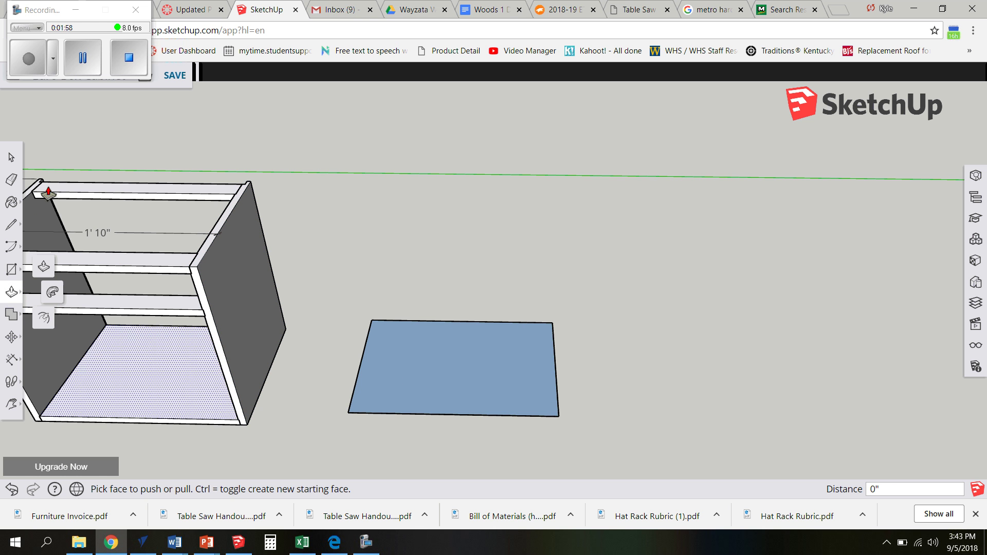
type("13/16")
key("Return")
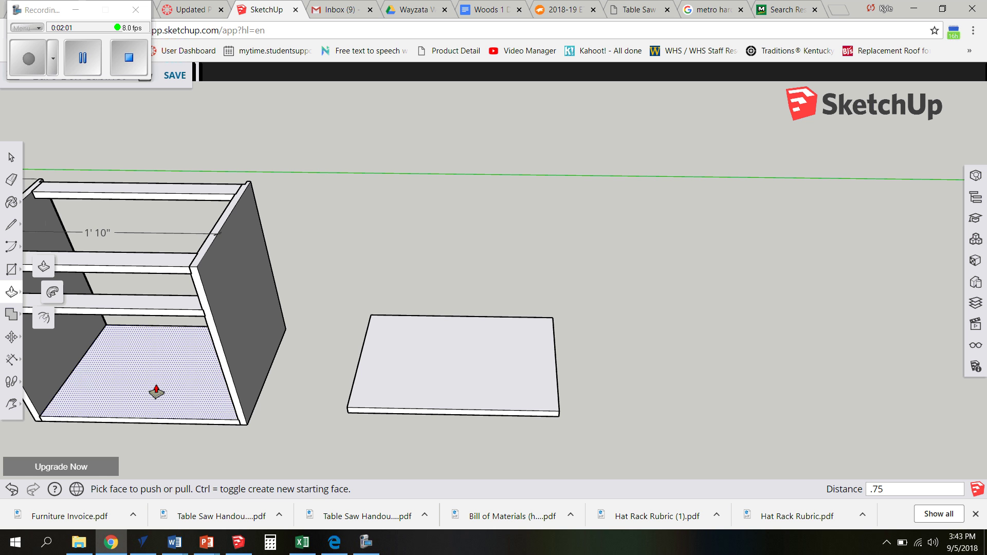
Dimension the board's 13/16" thickness and place the label left of its front edge.
left_click(11, 359)
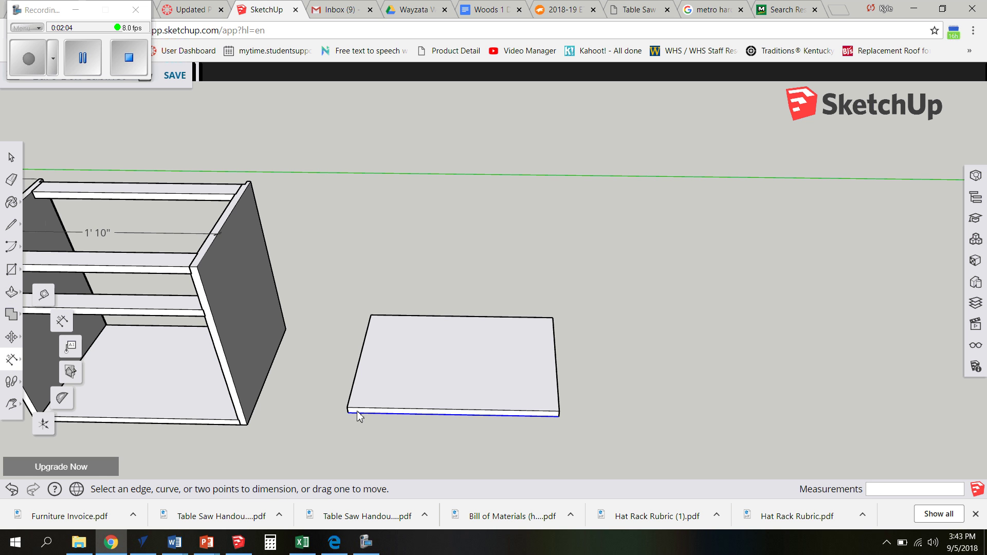
left_click(350, 414)
left_click(351, 414)
scroll(353, 416, "up", 2)
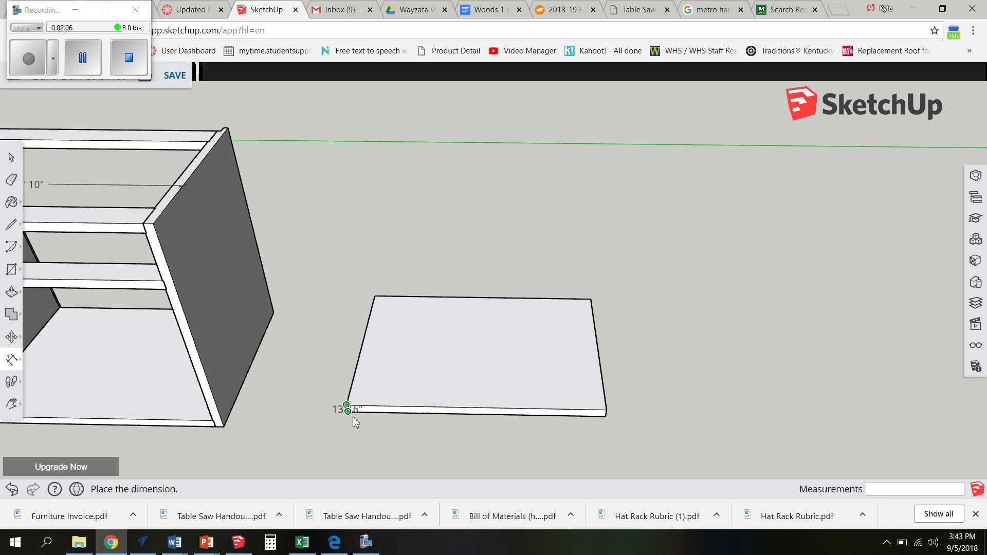
middle_click_drag(353, 417, 341, 396)
scroll(338, 393, "up", 2)
left_click(336, 391)
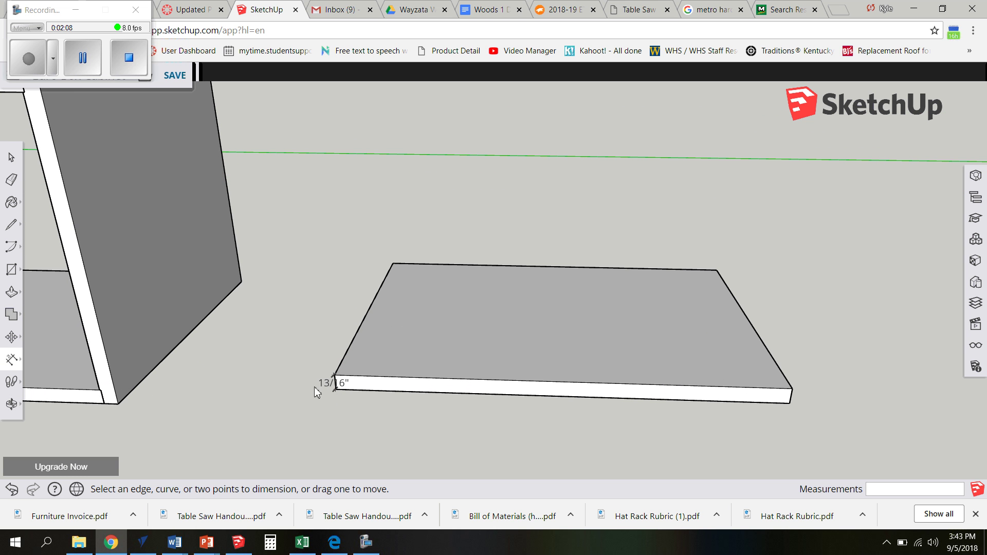
left_click(333, 383)
left_click(310, 382)
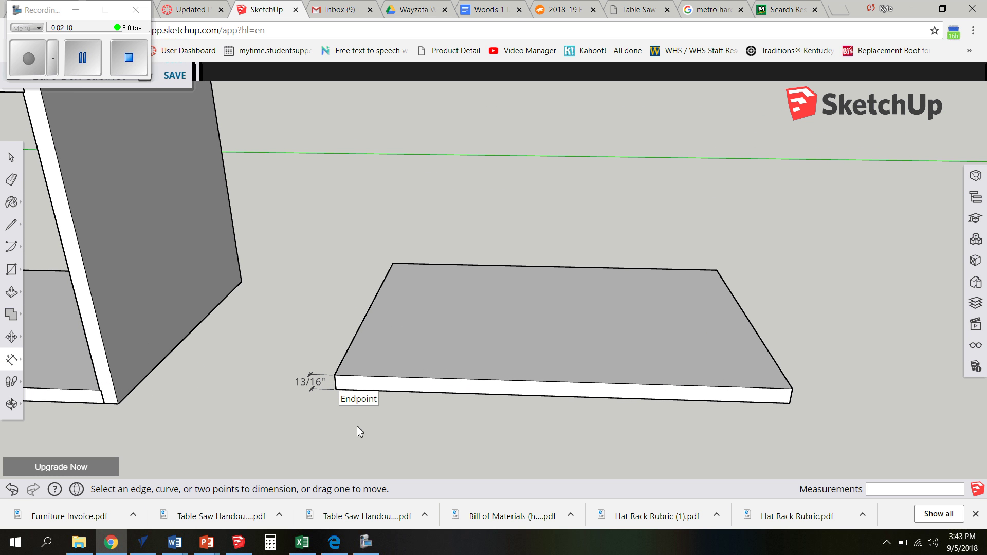
Push the board's top face down 1/8", then up, to make it 3/4" thick.
left_click(11, 292)
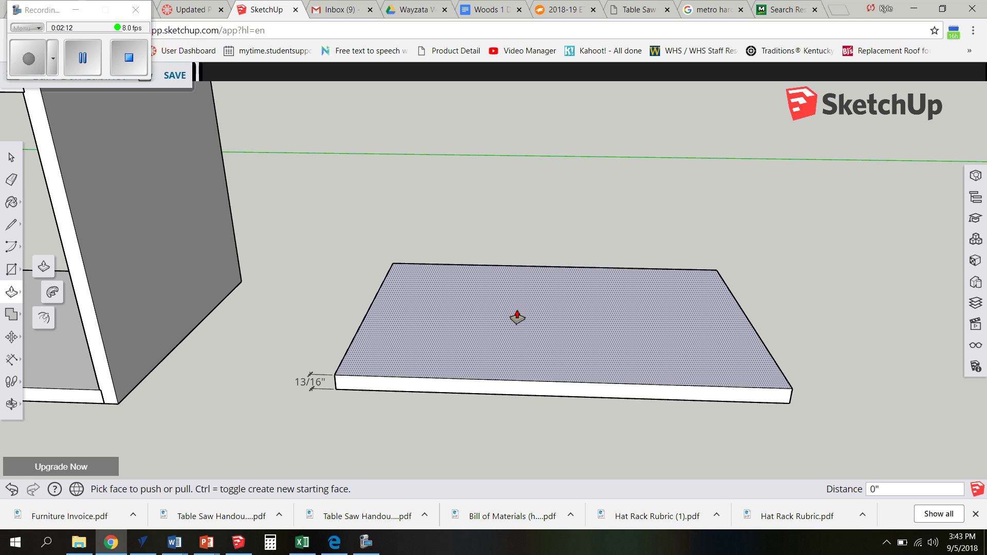
left_click(518, 317)
left_click(517, 318)
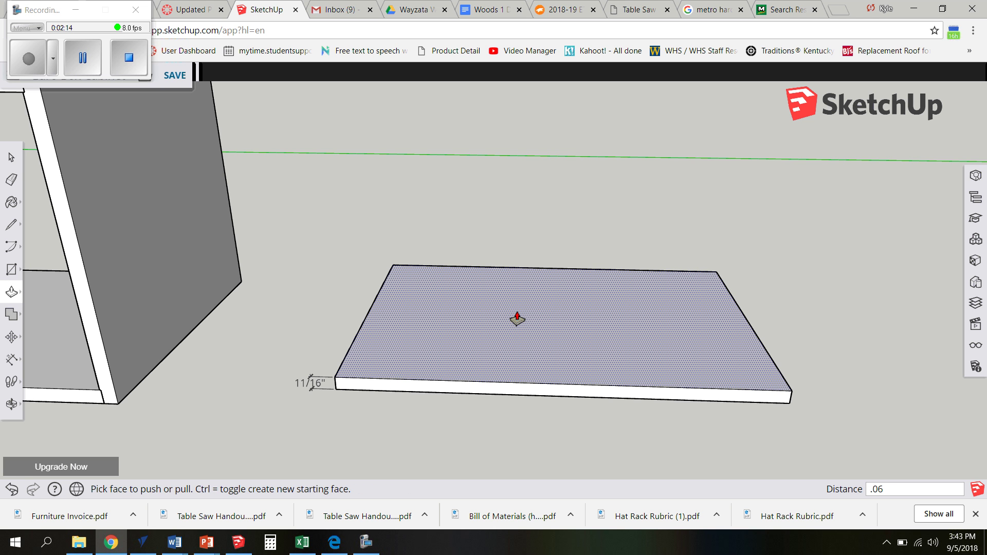
left_click(518, 318)
left_click(469, 304)
scroll(470, 304, "down", 5)
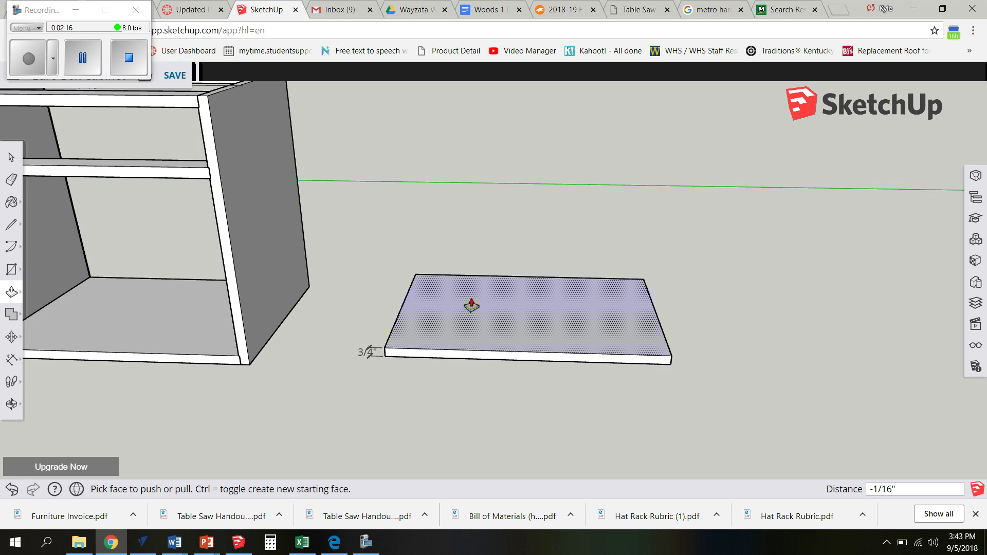
middle_click_drag(416, 259, 434, 335)
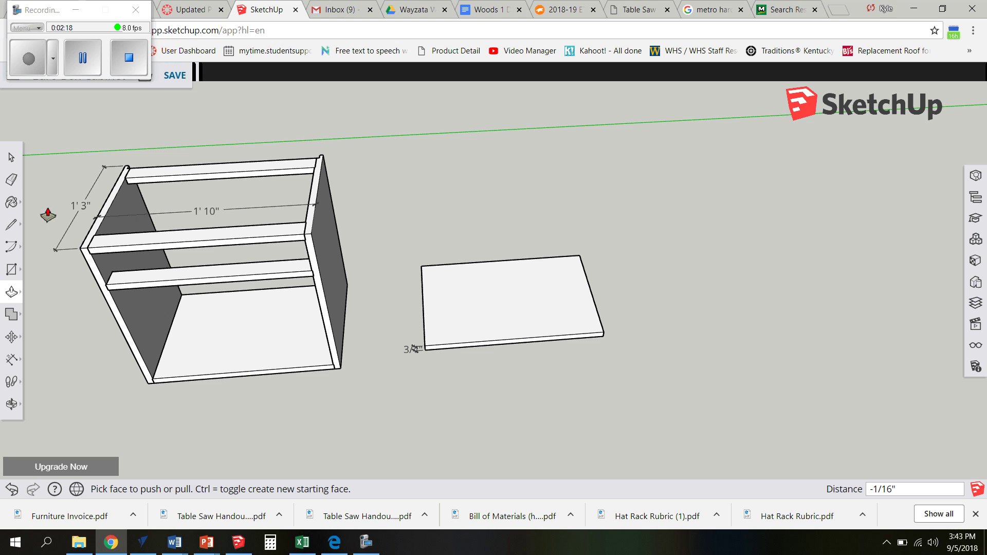
Erase the 1'3", 1'10" and 3/4" dimensions from the cabinet and board.
left_click(18, 178)
left_click(82, 205)
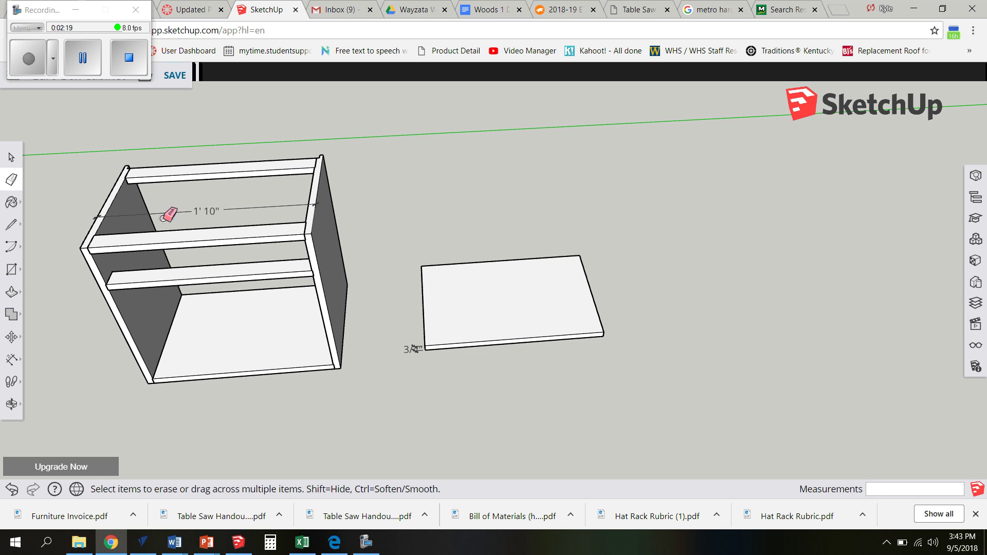
left_click(192, 211)
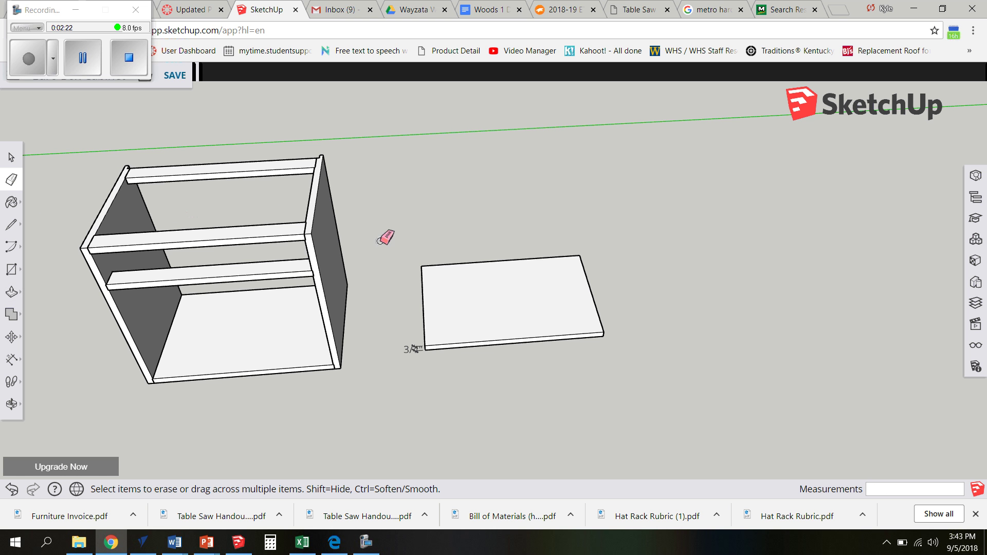
left_click(413, 348)
middle_click_drag(430, 313, 404, 316)
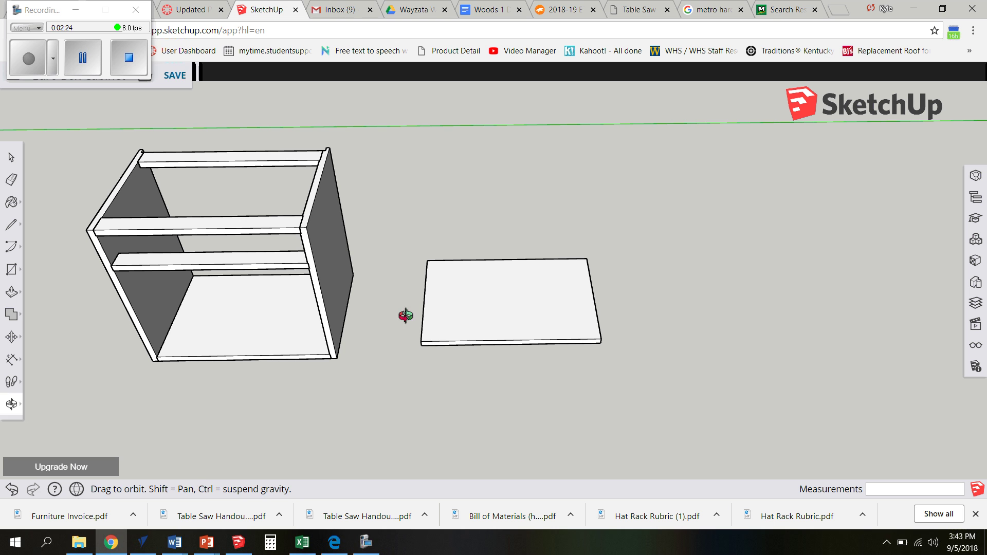
Save the model as Euro Box Cabinet.
left_click(177, 84)
left_click(113, 36)
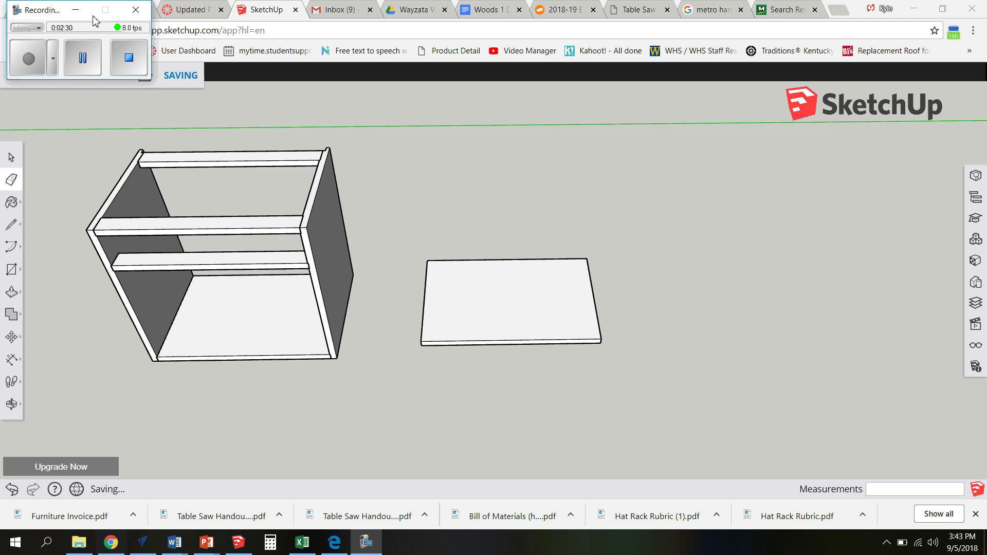
left_click(152, 92)
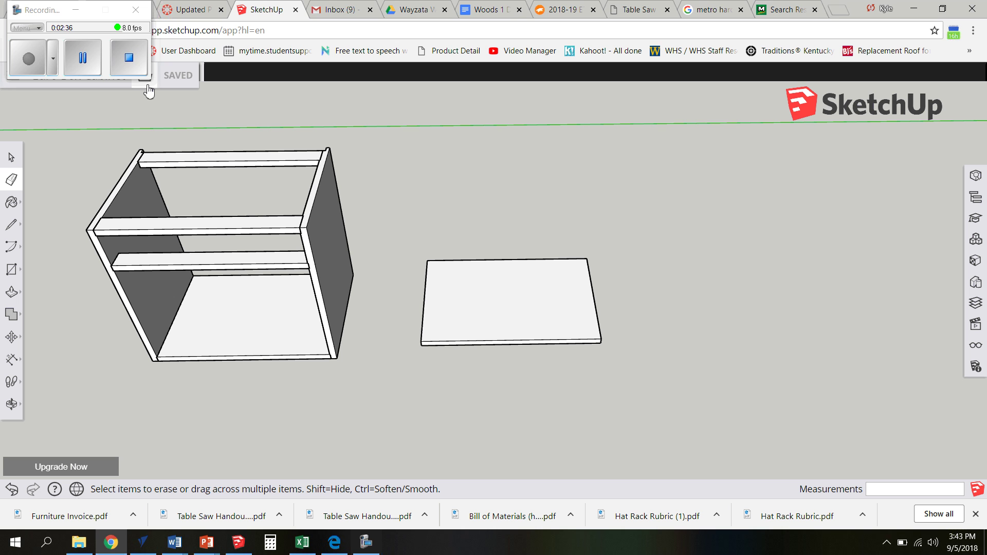
left_click(117, 46)
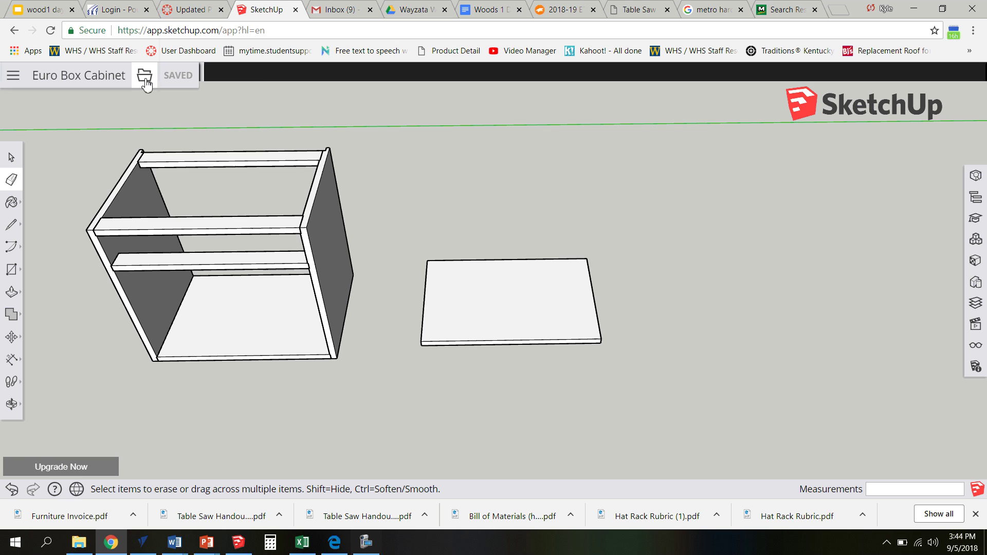
Download the model as Euro Box Cabinet.skp in SketchUp 2017 format.
left_click(145, 75)
left_click(171, 212)
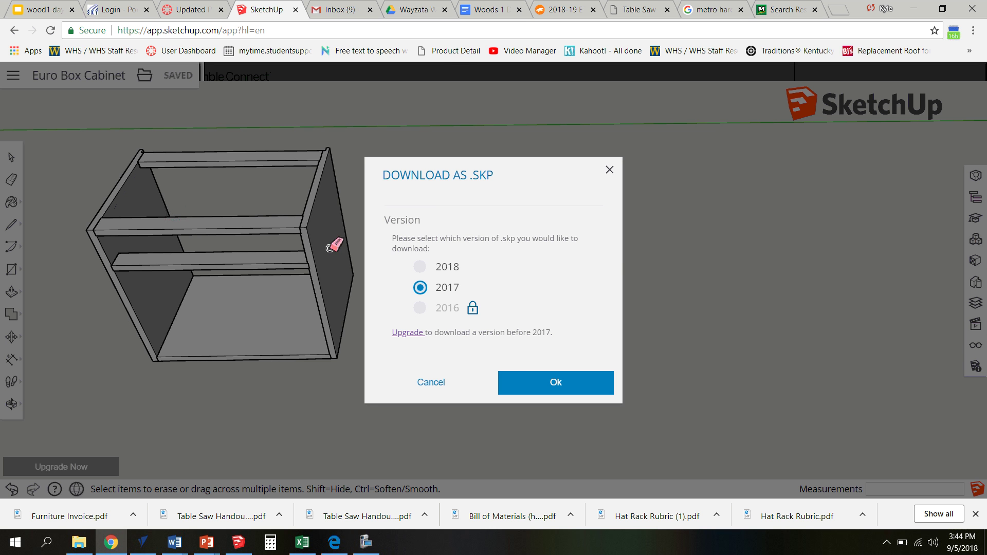
left_click(521, 384)
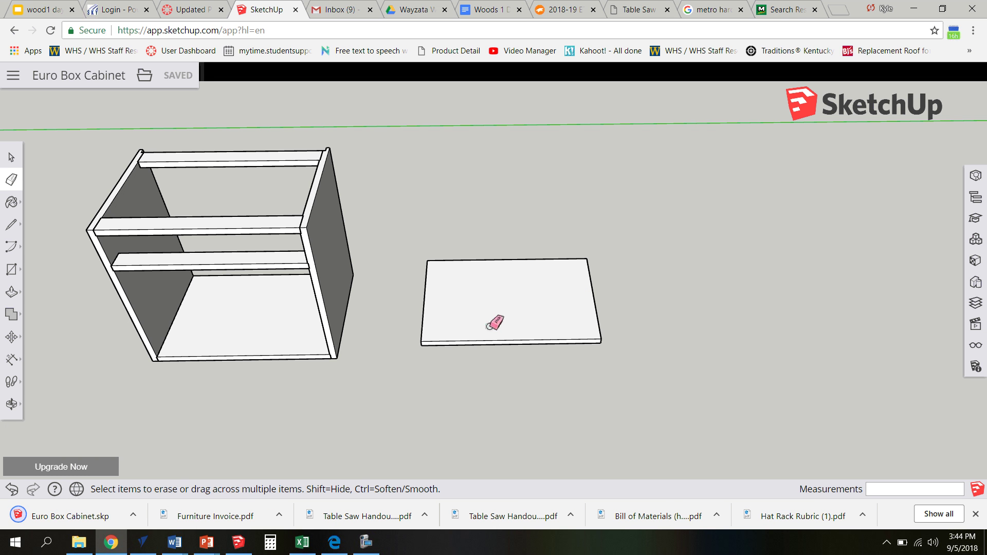
Move the downloaded Euro Box Cabinet file into P: drive > Woods 2 > Euro Box Example.
left_click(84, 551)
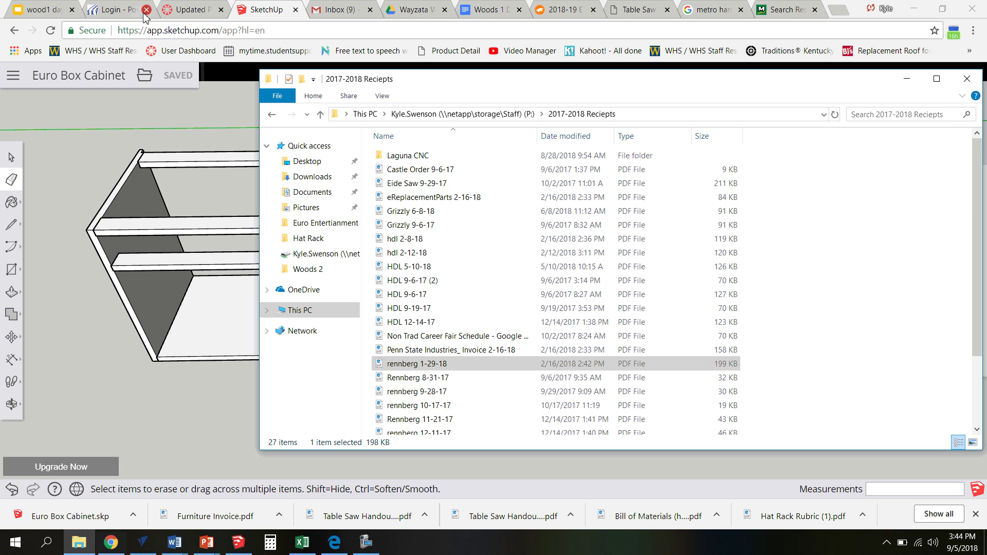
left_click(303, 310)
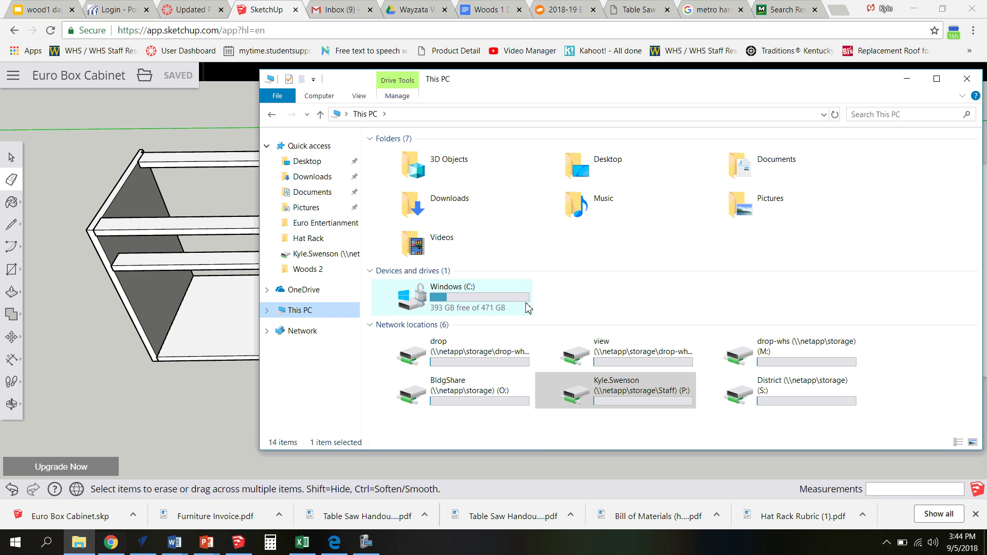
double_click(647, 400)
scroll(449, 268, "down", 10)
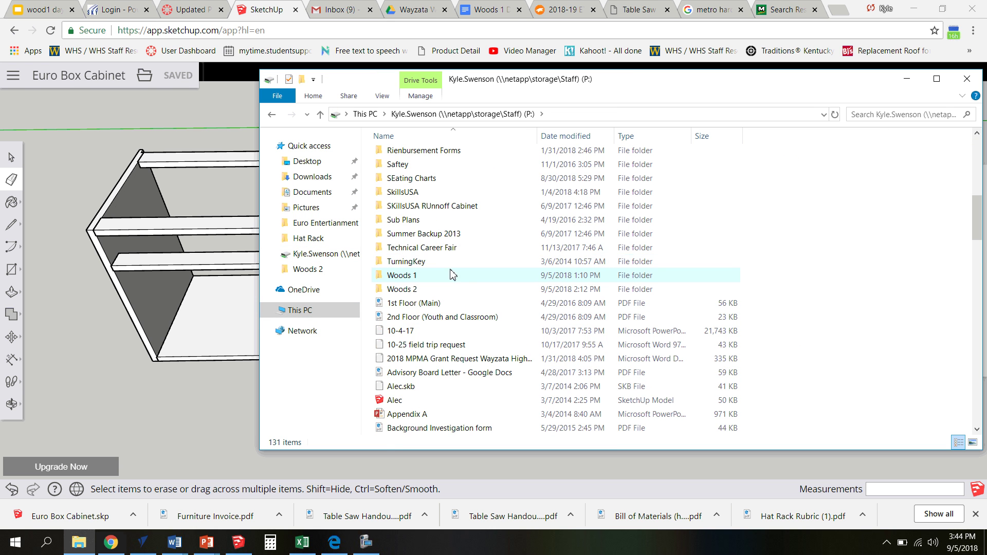
double_click(419, 291)
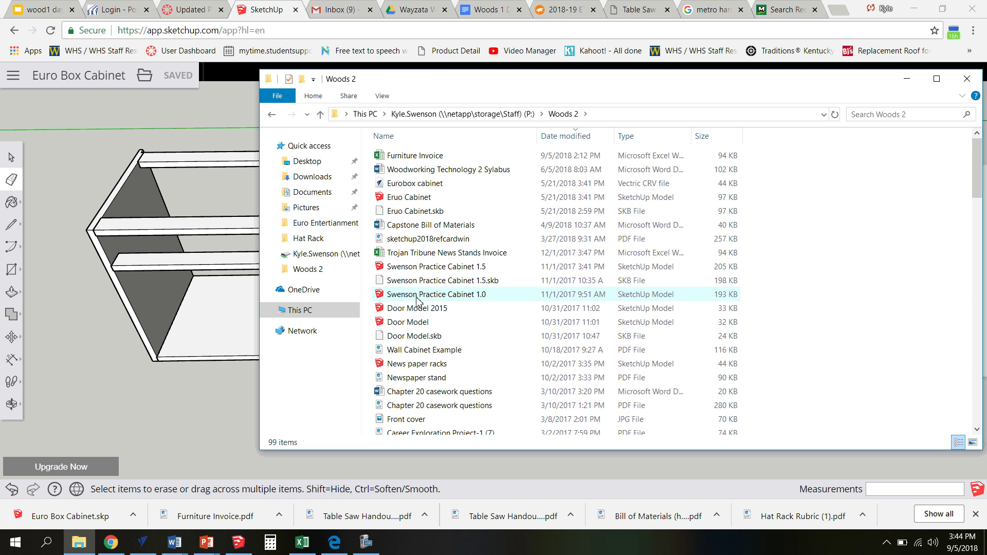
scroll(451, 374, "down", 9)
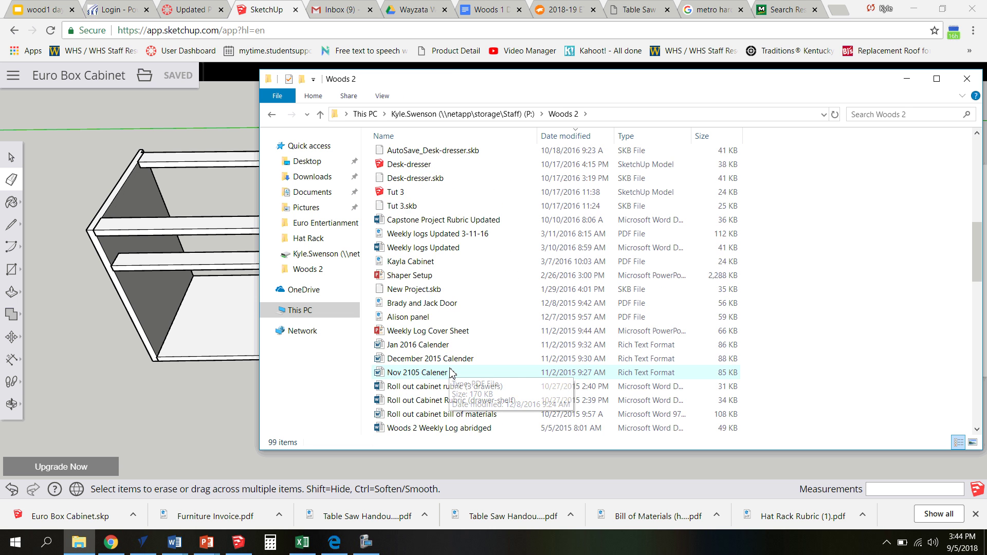
scroll(451, 374, "down", 15)
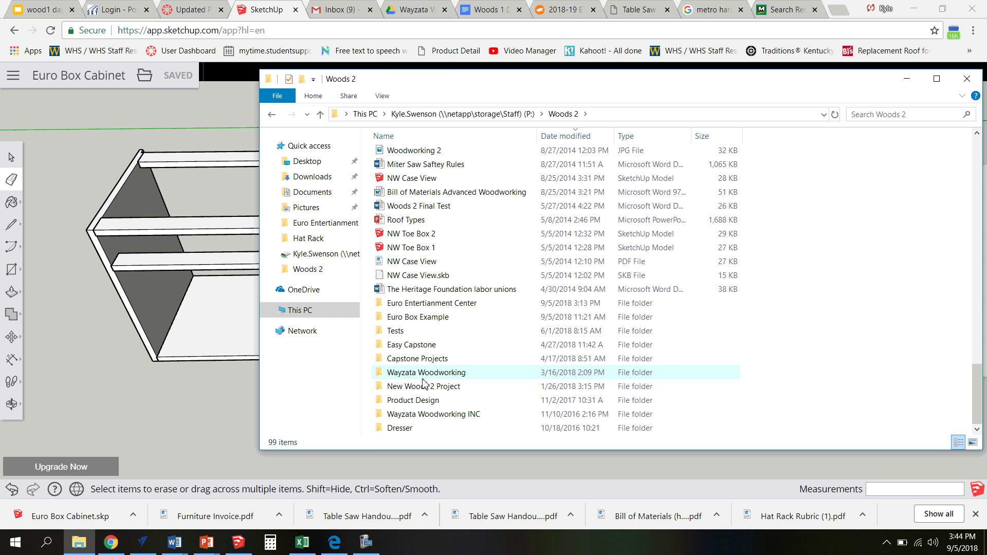
double_click(419, 318)
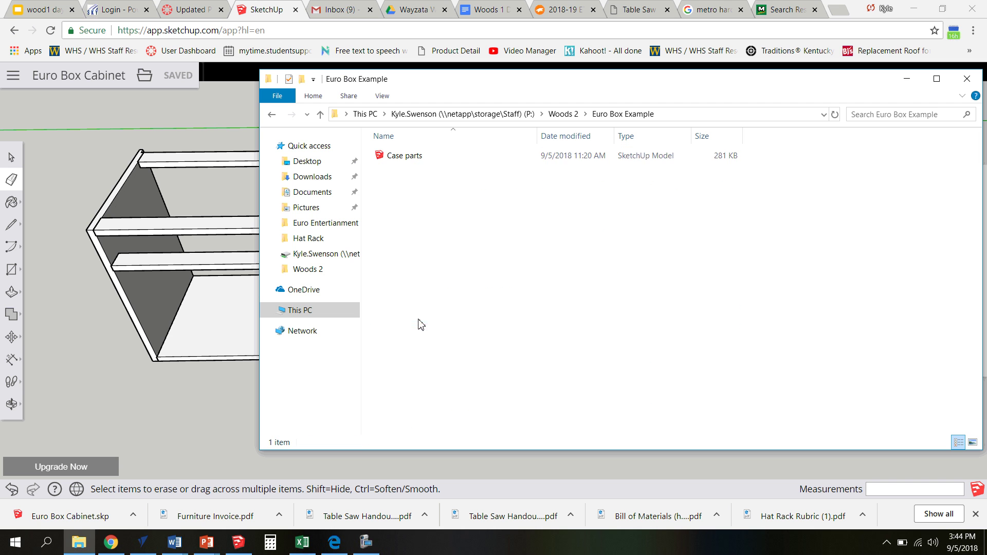
mouse_move(124, 515)
left_mouse_down()
mouse_move(304, 451)
mouse_move(462, 321)
mouse_move(458, 342)
mouse_move(242, 544)
mouse_move(89, 545)
mouse_move(544, 253)
mouse_move(546, 236)
left_mouse_up()
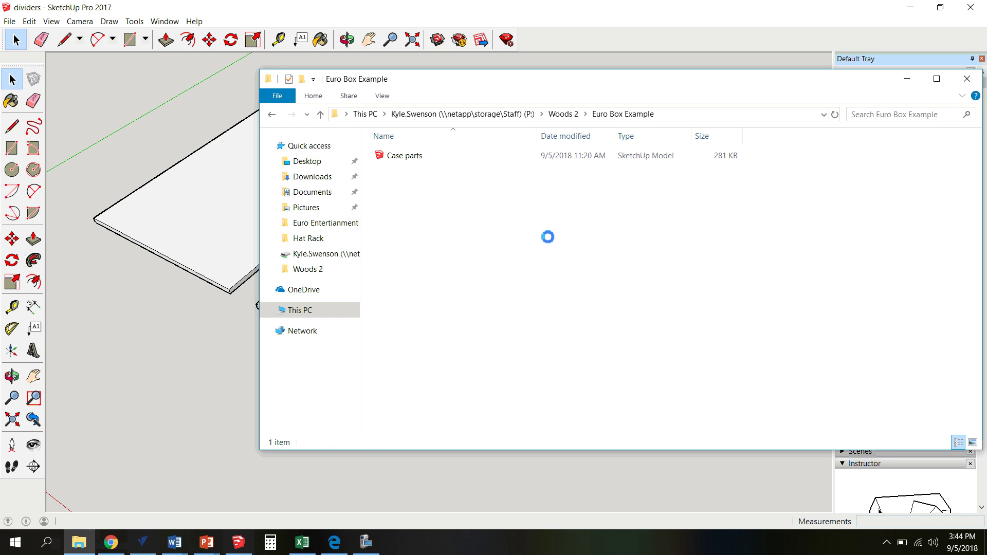